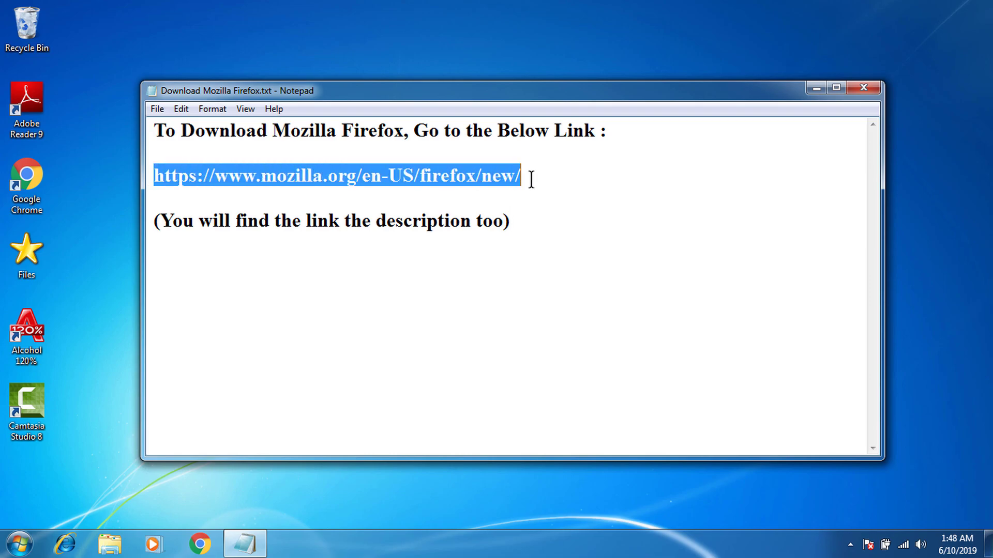
Review the Firefox download link in the Notepad note and minimize the note.
click(543, 296)
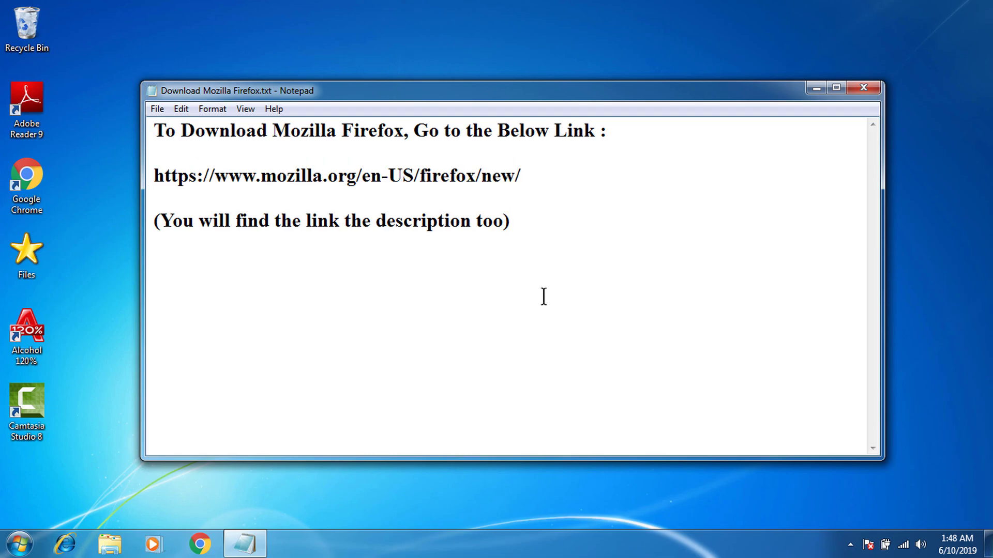
drag(306, 221, 469, 222)
click(497, 317)
click(810, 86)
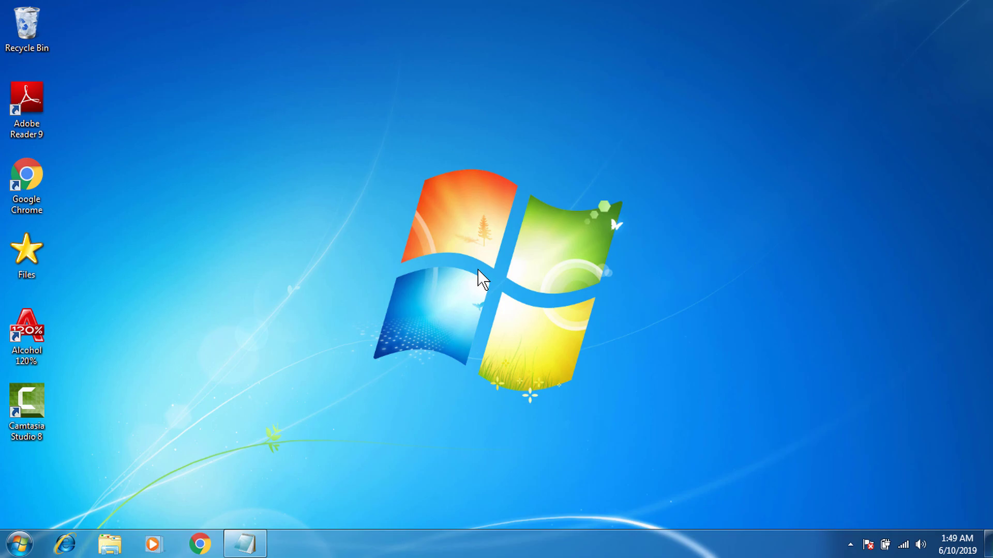
click(62, 549)
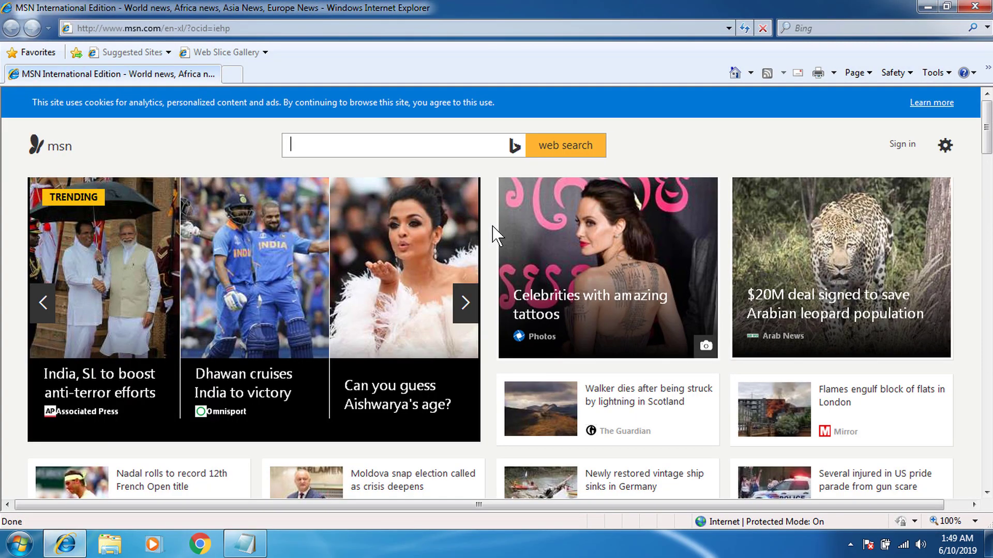
click(510, 28)
text(https://www.mozilla.org/en-US/firefox/new/)
key(Return)
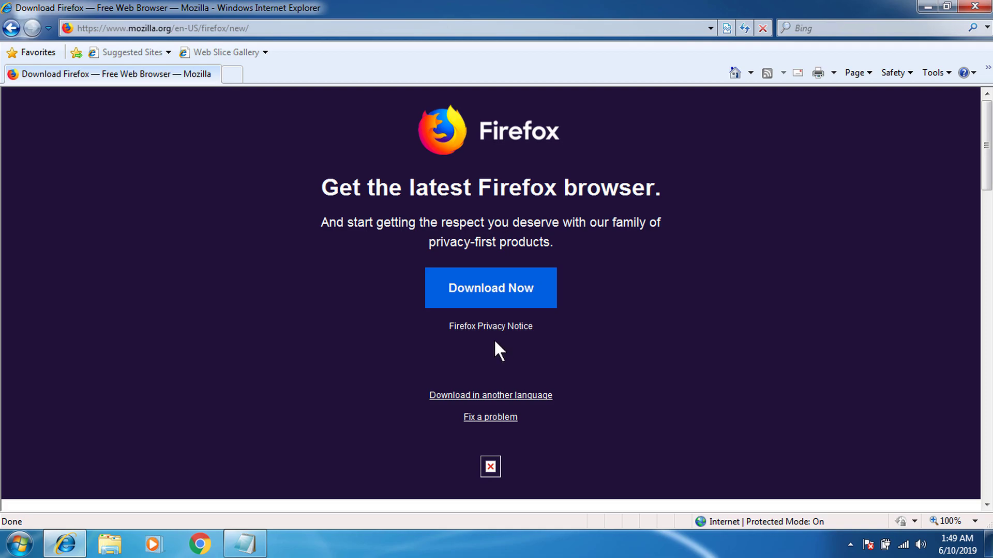
Download Firefox Installer.exe, saving it to the Downloads folder, and open that folder.
click(481, 296)
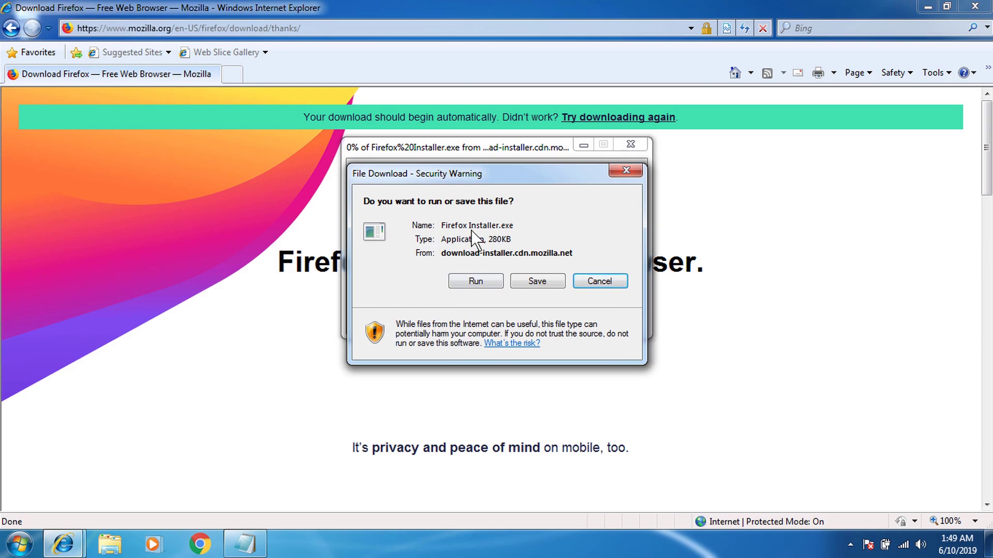
click(536, 282)
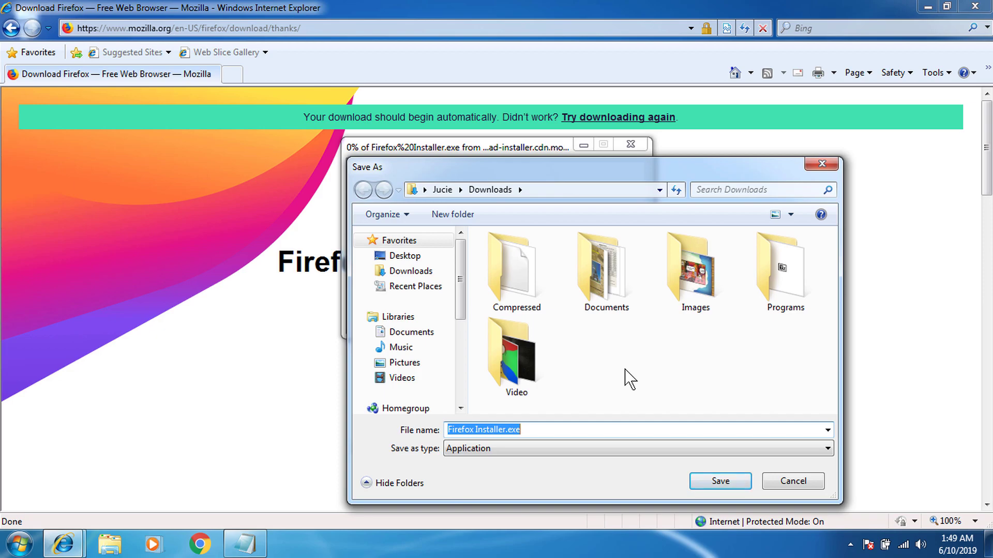
click(715, 482)
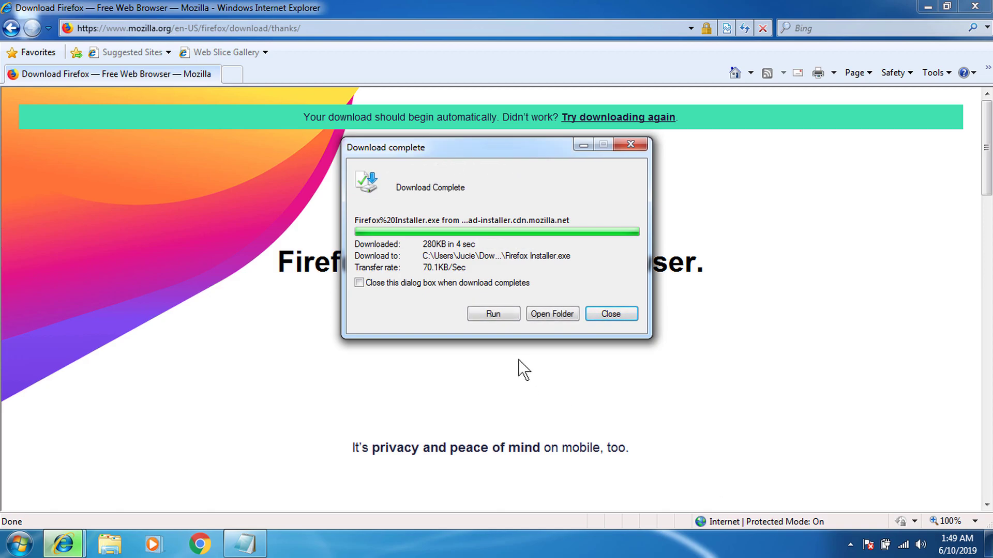
click(567, 315)
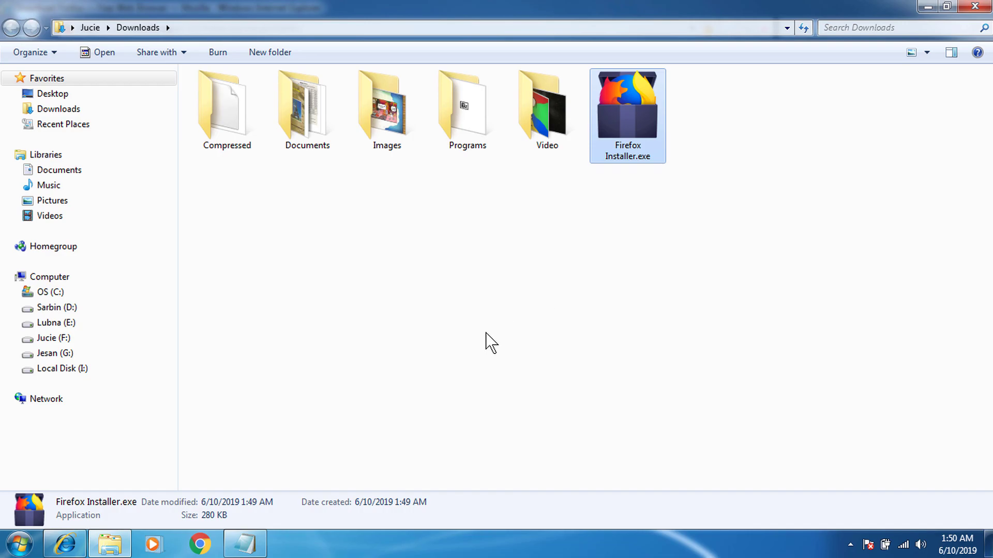
Close the Internet Explorer window and the Download Mozilla Firefox.txt note.
click(73, 549)
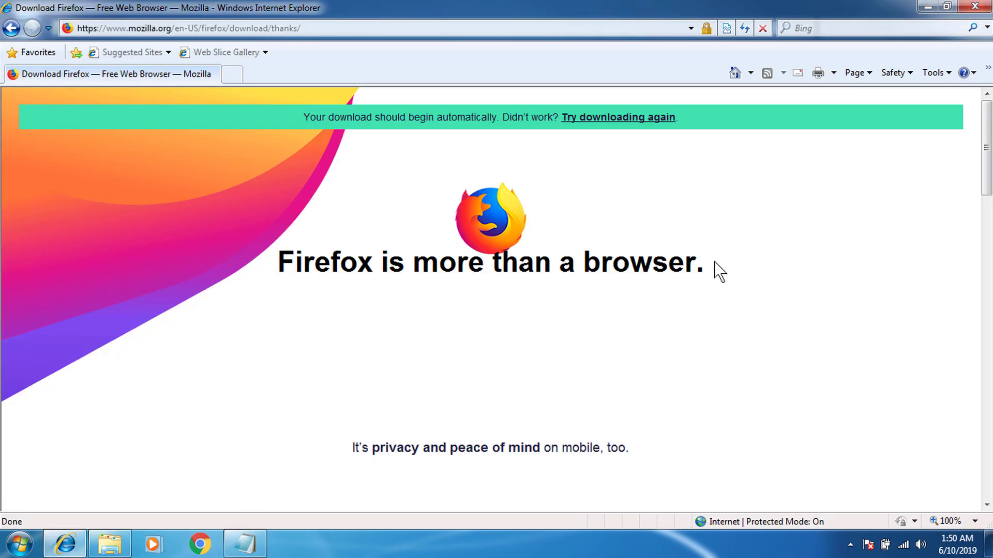
click(965, 10)
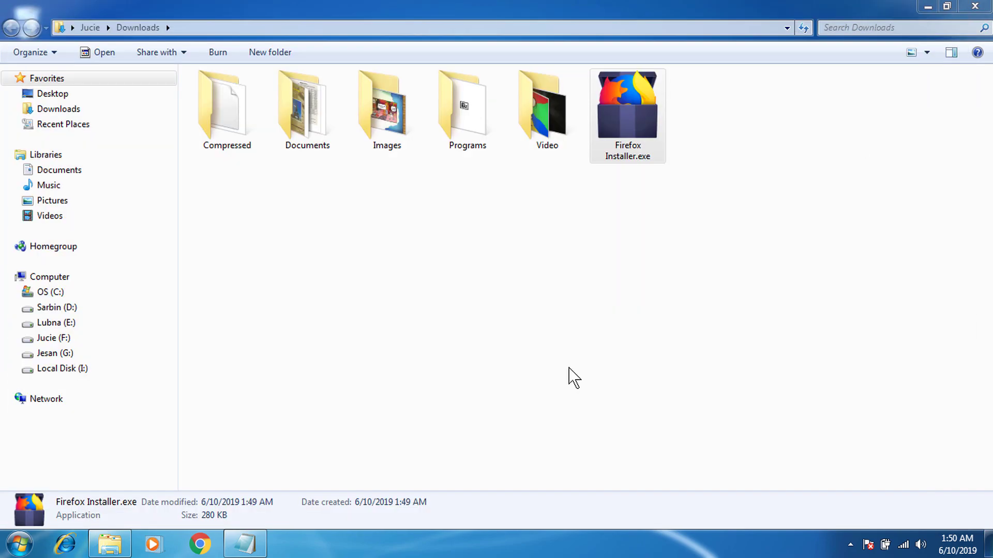
click(253, 550)
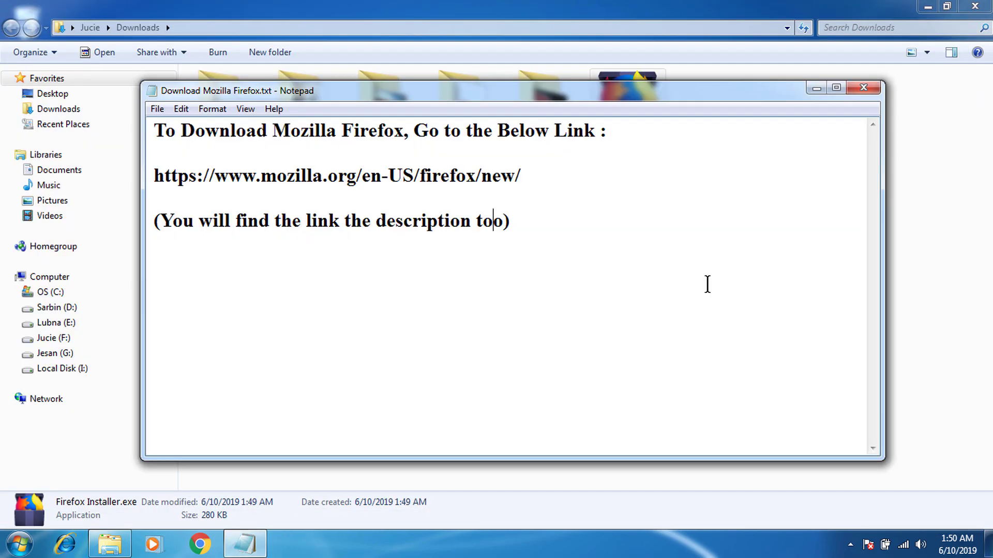
click(863, 88)
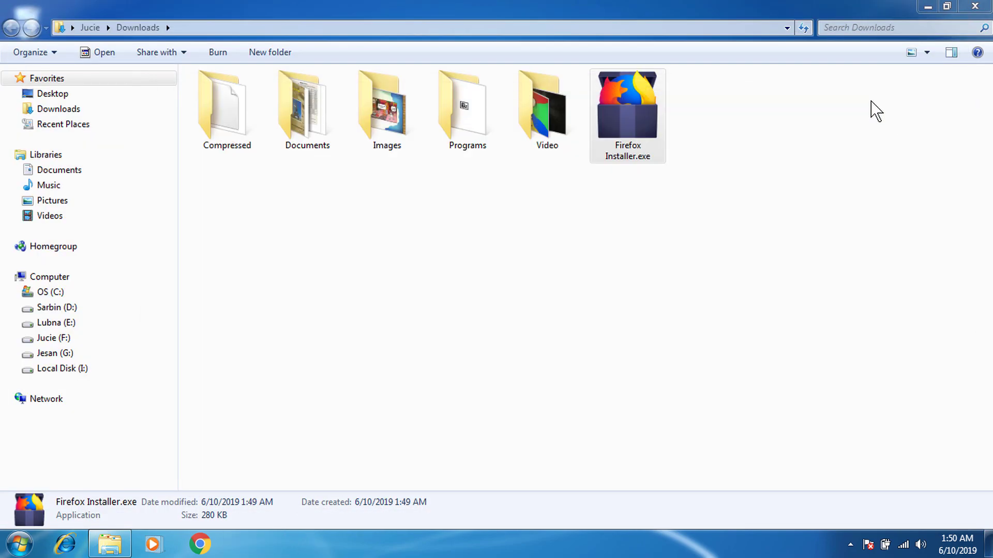
Run Firefox Installer.exe from the Downloads folder, allowing it past the security warning, and close the folder window.
click(668, 242)
double_click(646, 144)
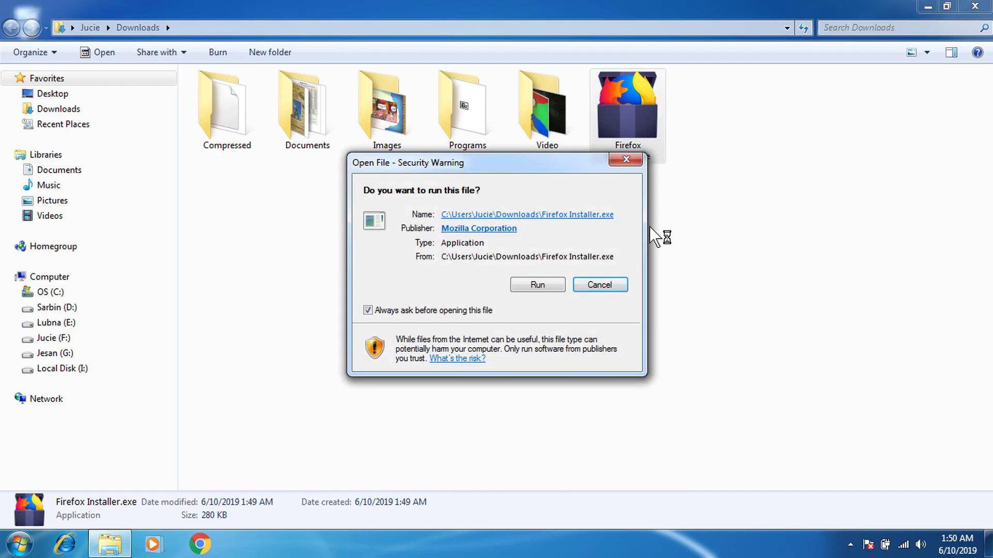
click(549, 288)
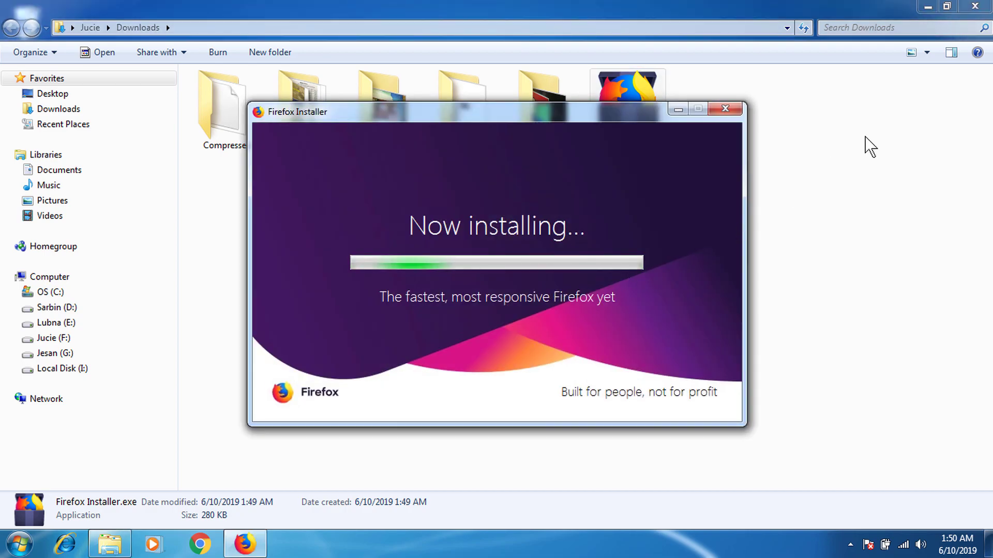
click(975, 6)
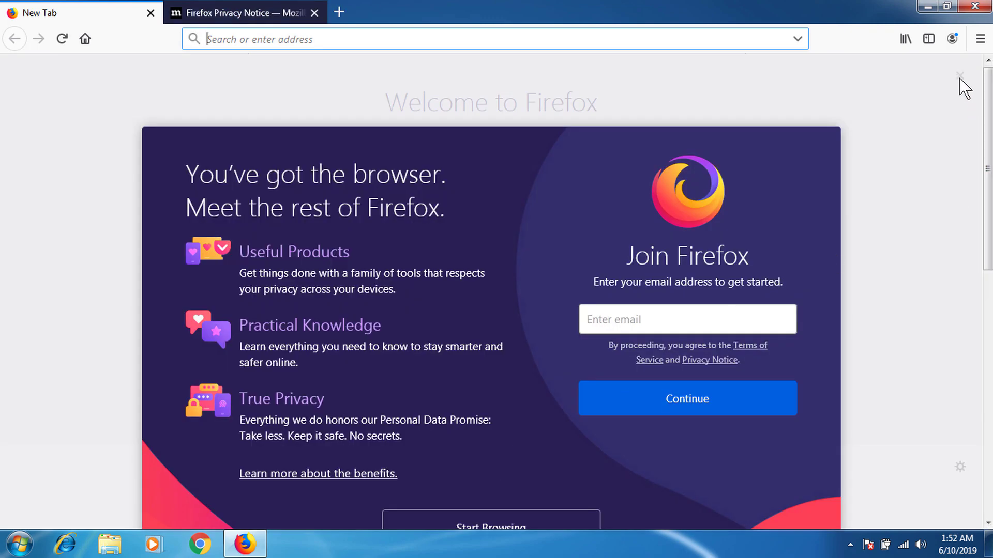
Dismiss the Join Firefox and Welcome to Firefox panels, and close the Firefox Privacy Notice tab.
click(960, 77)
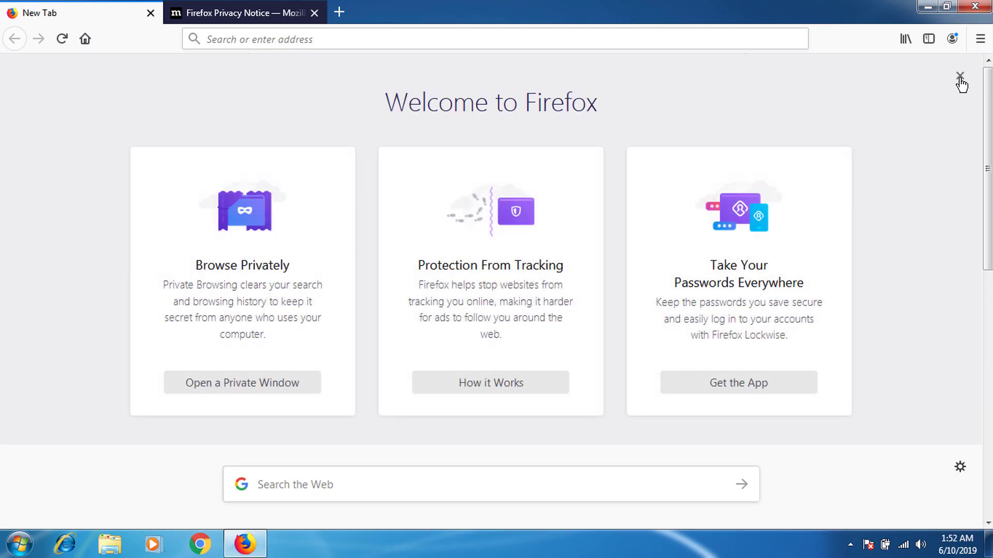
click(960, 79)
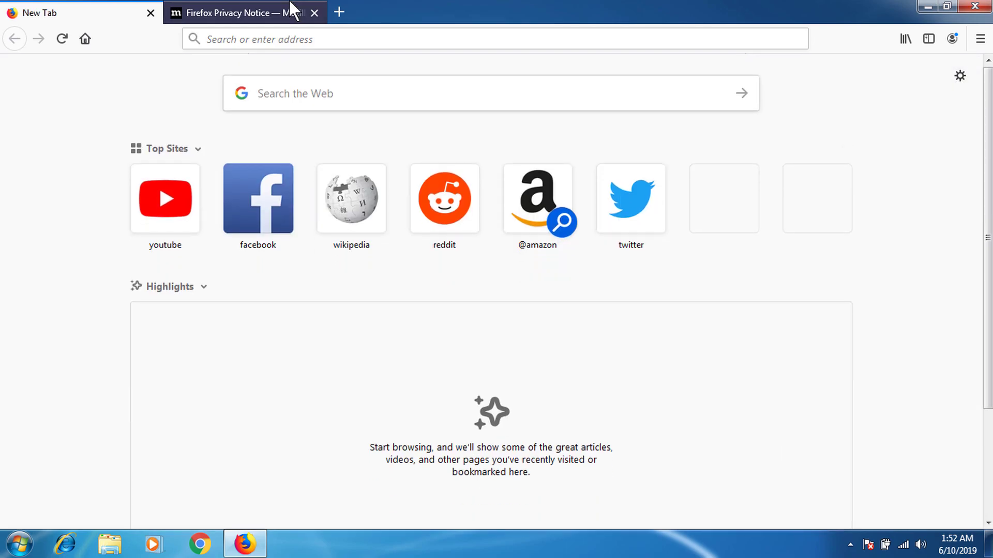
click(290, 9)
click(313, 13)
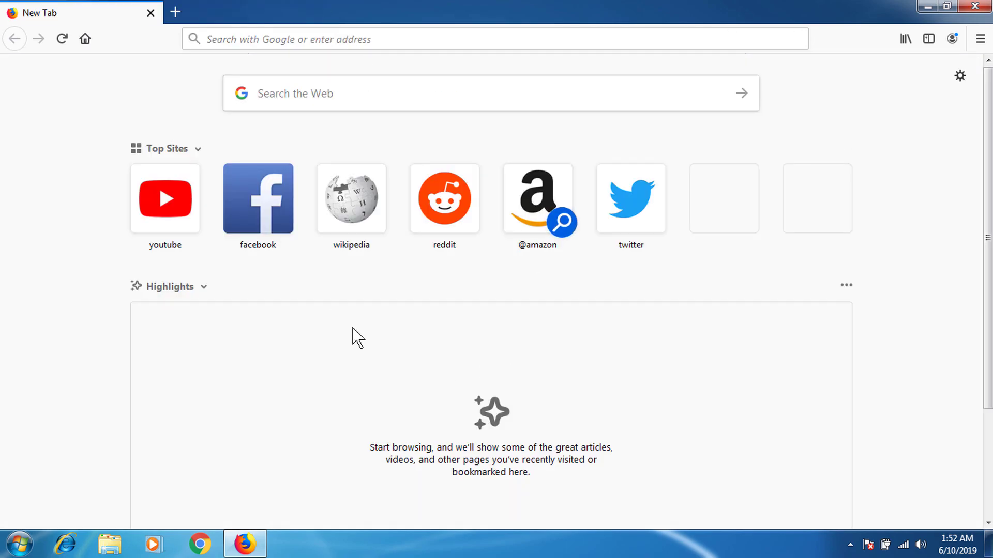
Open the English version of the Google homepage in Firefox and close the browser.
click(406, 39)
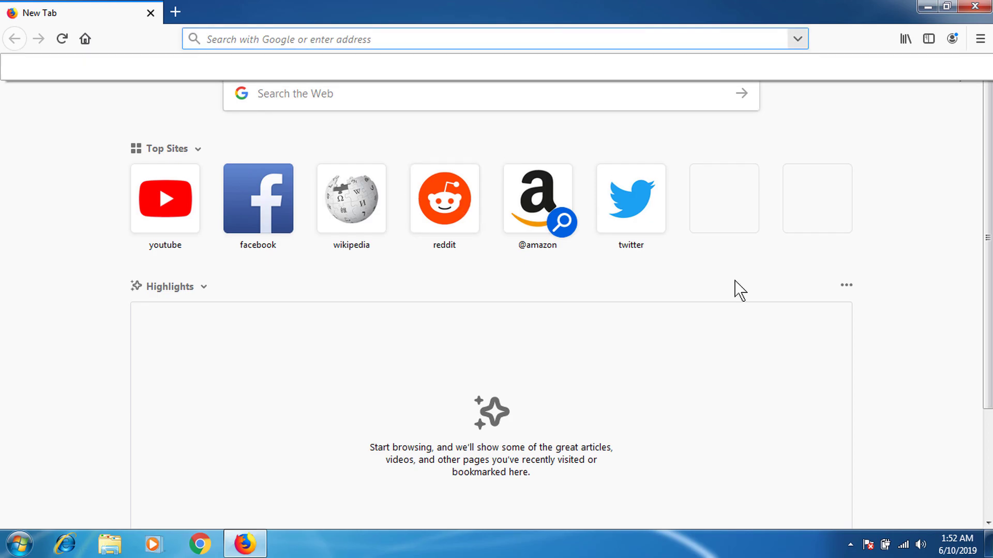
text(Goo)
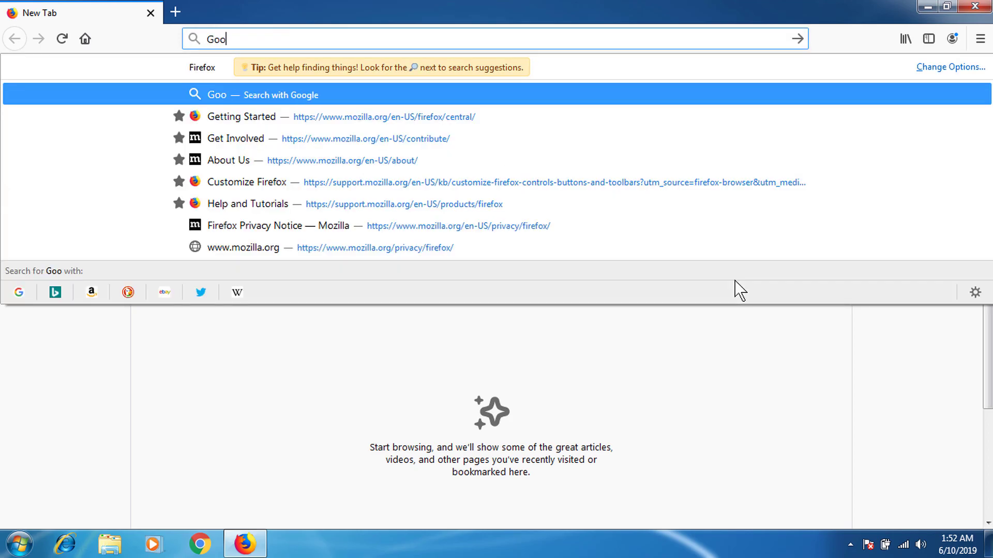
text(gle)
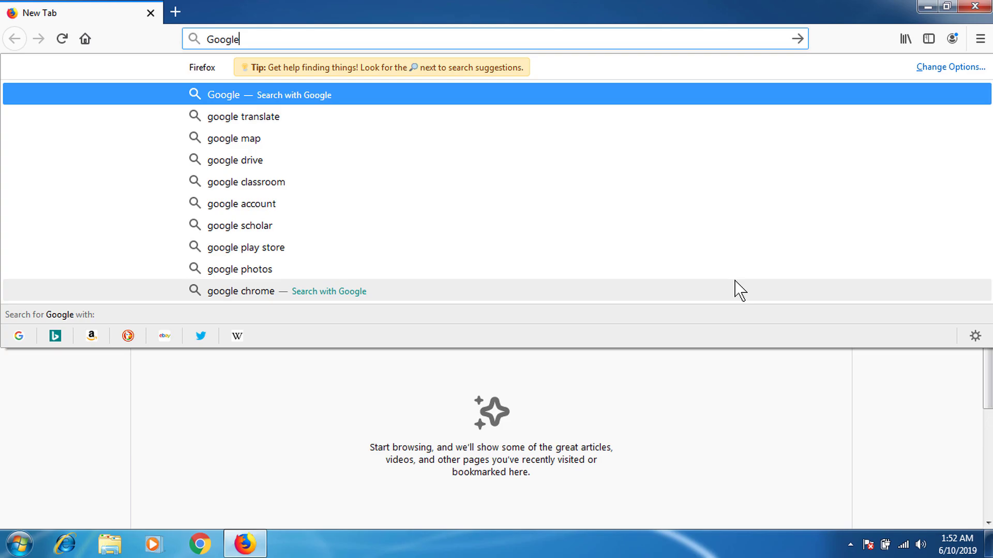
key(ctrl+Return)
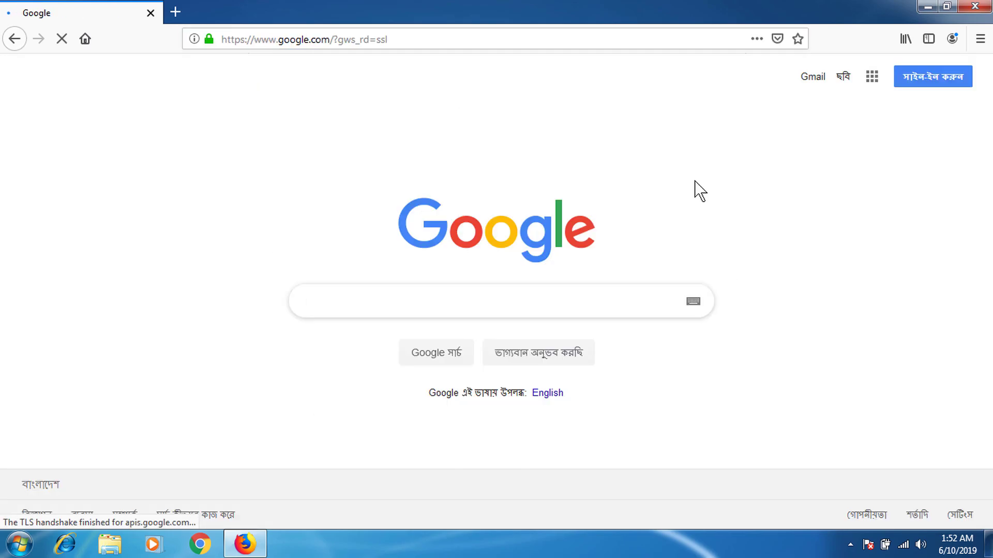
click(543, 395)
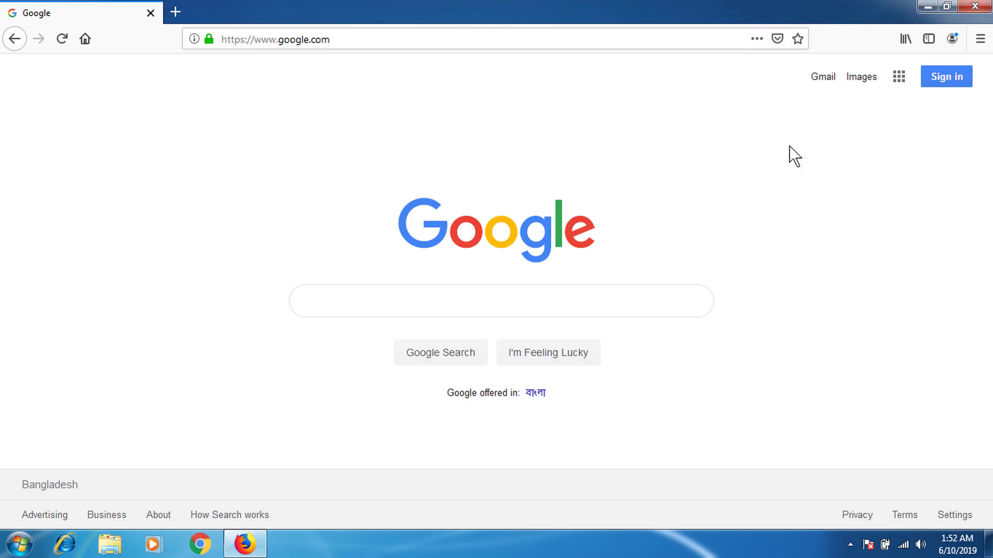
click(976, 7)
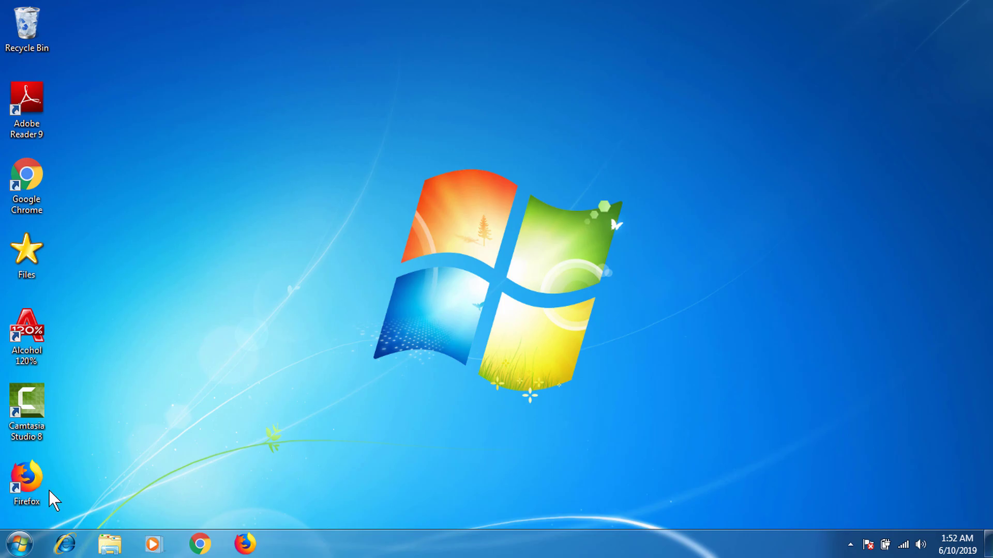